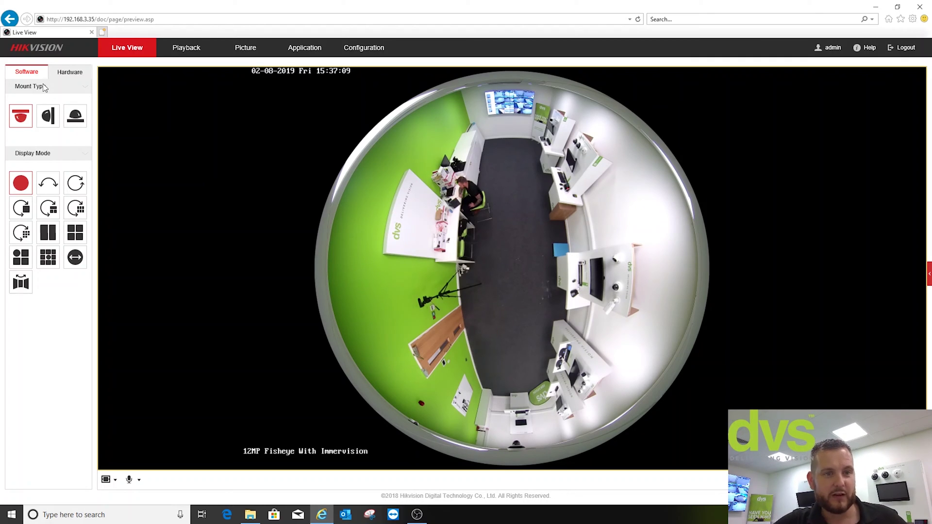
Switch the fisheye to the fisheye+3 PTZ layout and aim one dewarped view at the TV wall.
{"action": "left_click", "coordinate": [21, 259]}
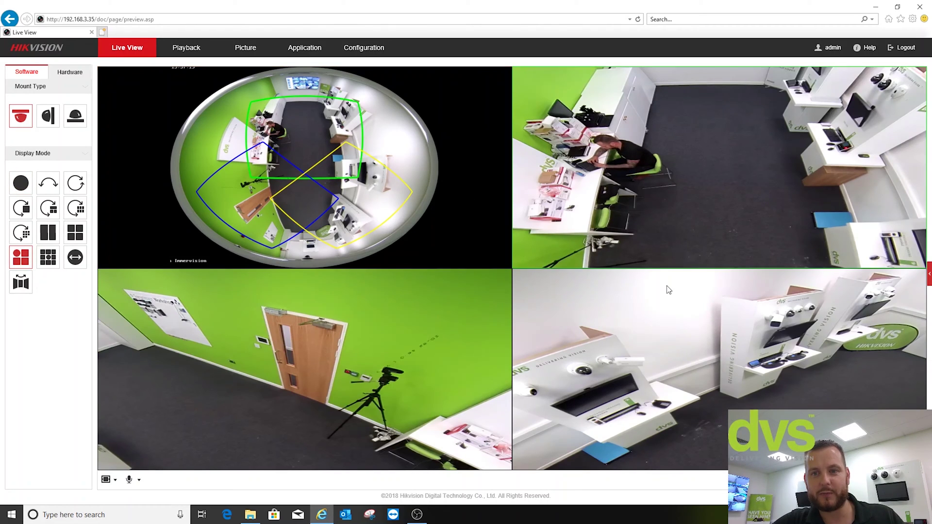
{"action": "left_click_drag", "start_coordinate": [714, 127], "coordinate": [718, 171]}
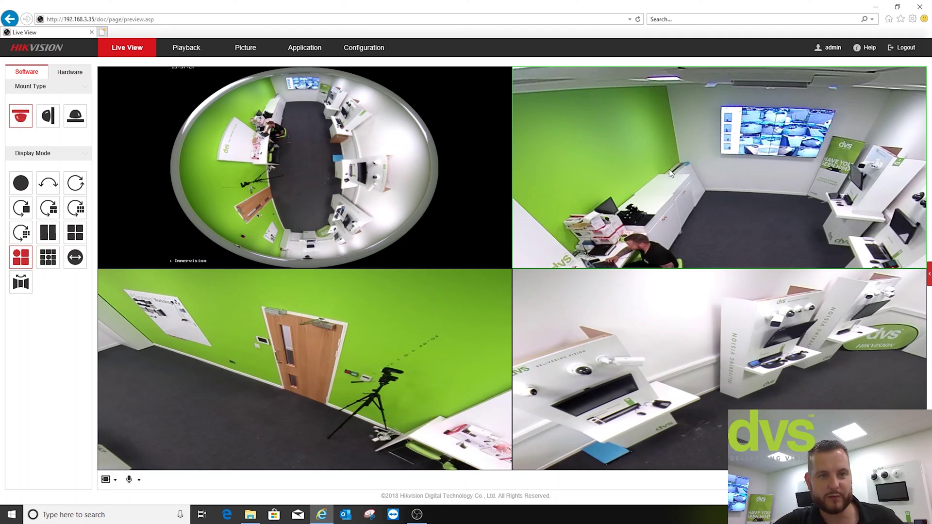
{"action": "left_click", "coordinate": [69, 73]}
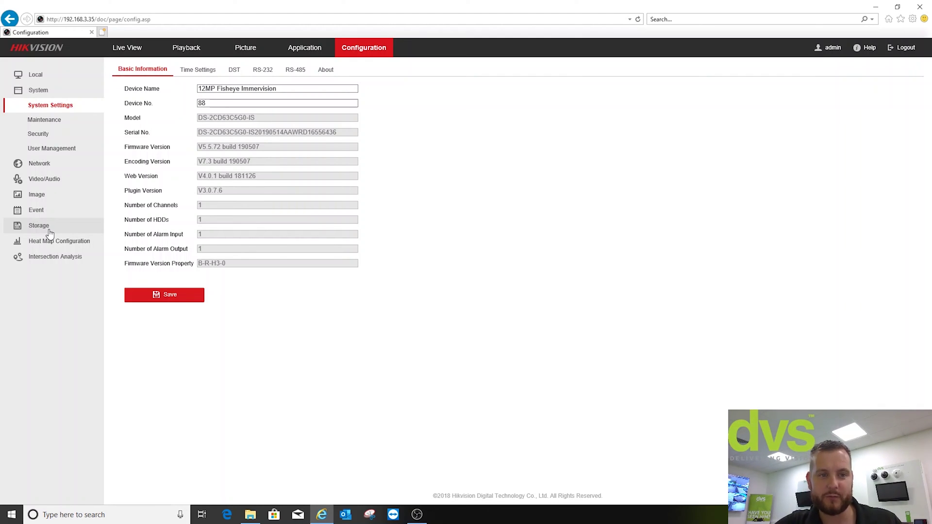
Open the Heat Map Configuration rule page for the fisheye camera.
{"action": "left_click", "coordinate": [50, 243]}
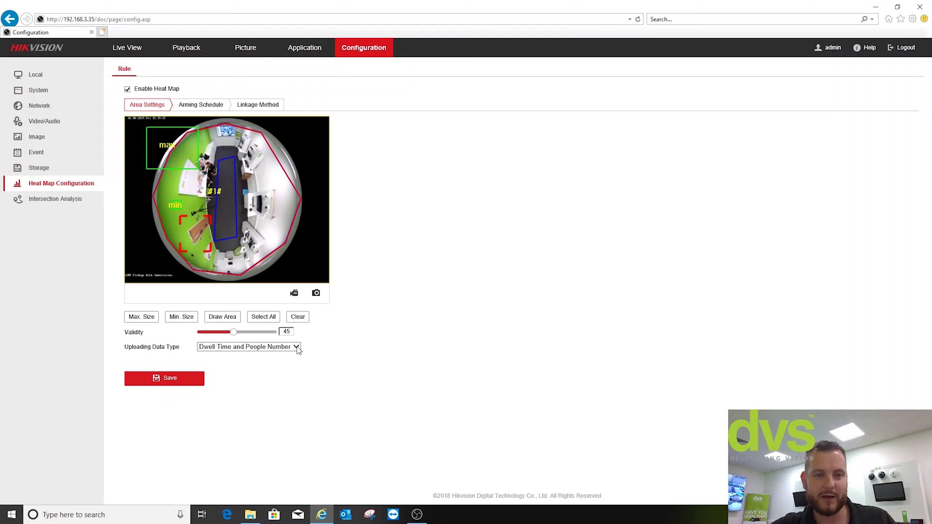
{"action": "left_click", "coordinate": [297, 347]}
{"action": "left_click", "coordinate": [358, 349]}
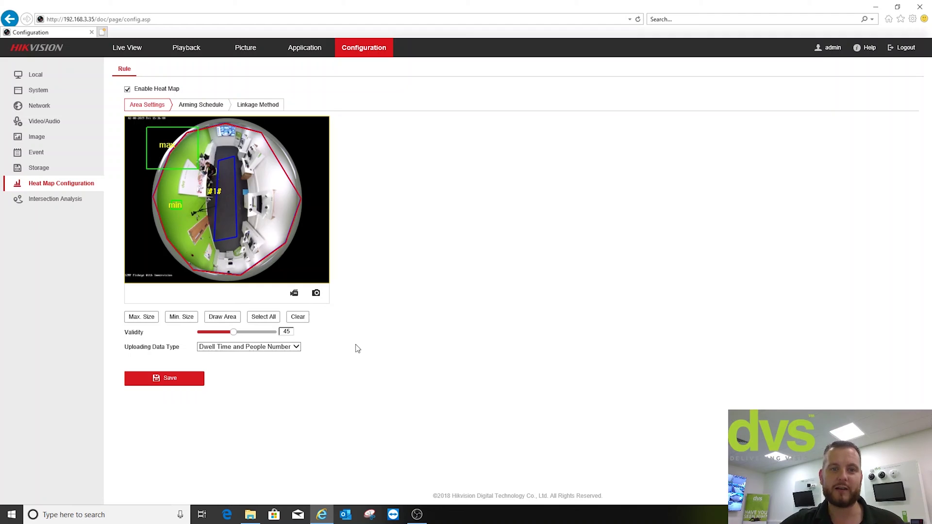
{"action": "left_click", "coordinate": [208, 106]}
{"action": "left_click", "coordinate": [246, 107]}
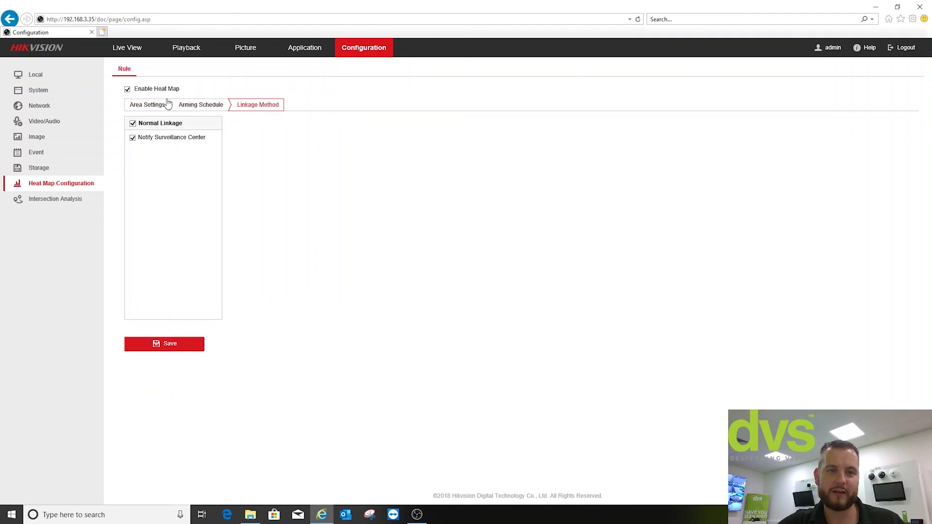
{"action": "left_click", "coordinate": [148, 106]}
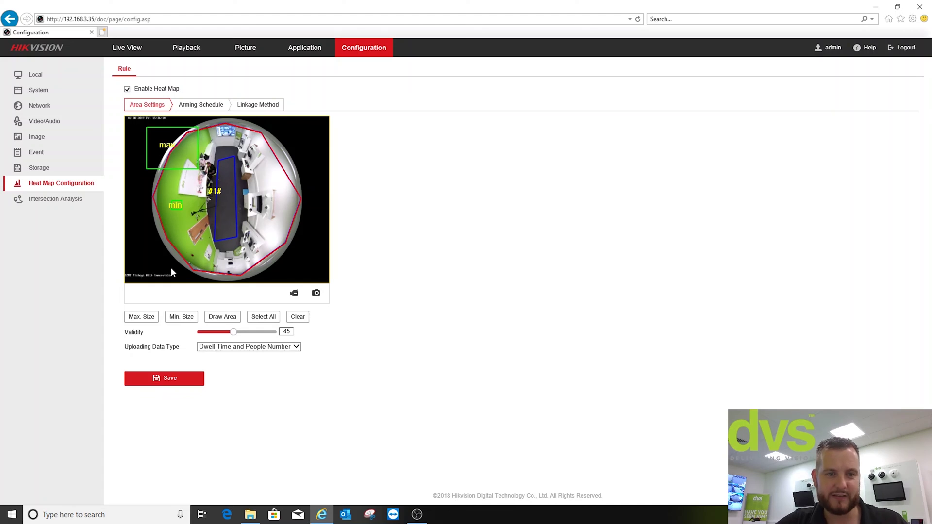
Open Intersection Analysis and review its Arming Schedule and Linkage Method tabs, ending on Area Settings.
{"action": "left_click", "coordinate": [37, 200]}
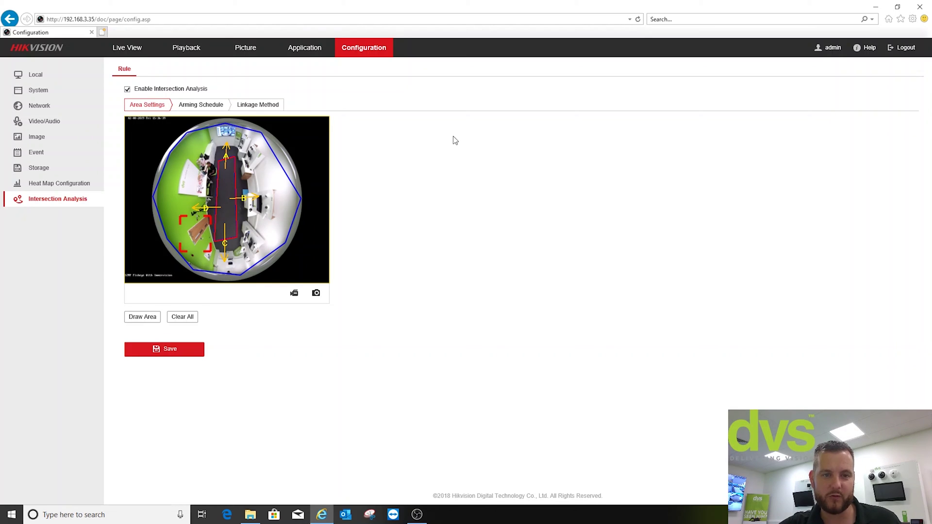
{"action": "left_click", "coordinate": [217, 105]}
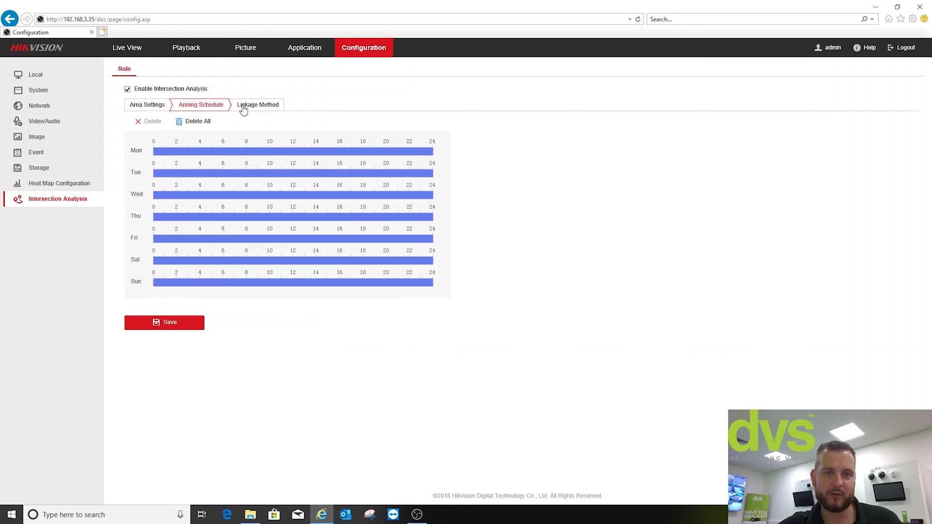
{"action": "left_click", "coordinate": [239, 106]}
{"action": "left_click", "coordinate": [152, 106]}
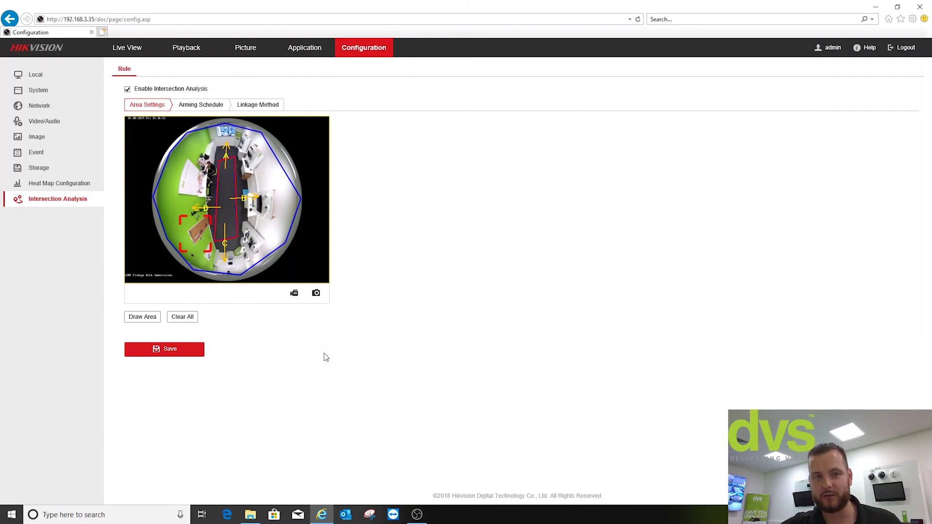
Open Application to view the 2019-08-02 daily Space Heat Map by dwell time.
{"action": "left_click", "coordinate": [298, 52]}
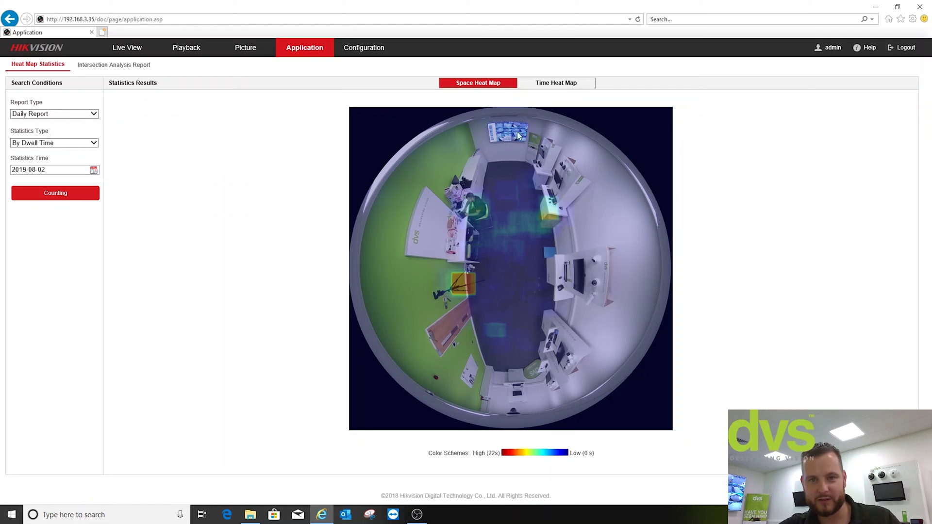
Generate the hourly dwell-time graph, recount By People Number, and return to Space Heat Map.
{"action": "left_click", "coordinate": [549, 85]}
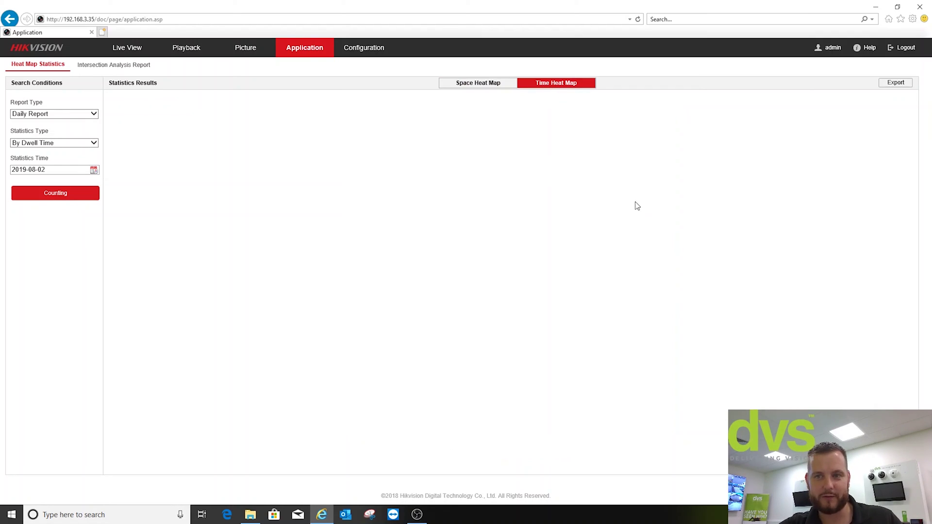
{"action": "left_click", "coordinate": [85, 193]}
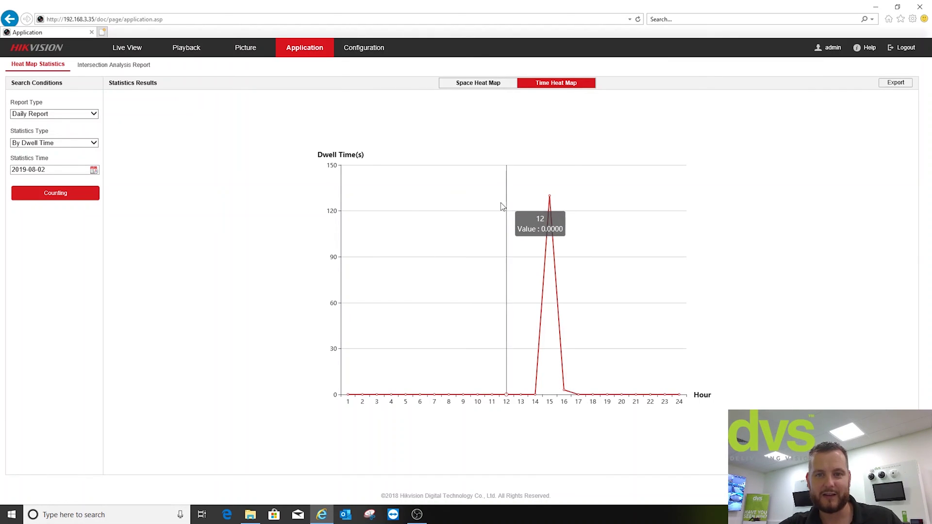
{"action": "mouse_move", "coordinate": [548, 198]}
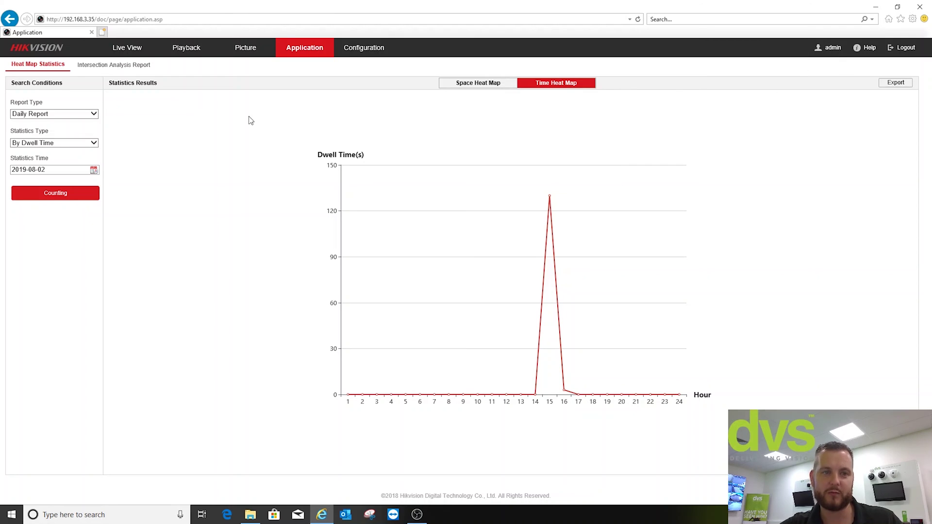
{"action": "left_click", "coordinate": [42, 142]}
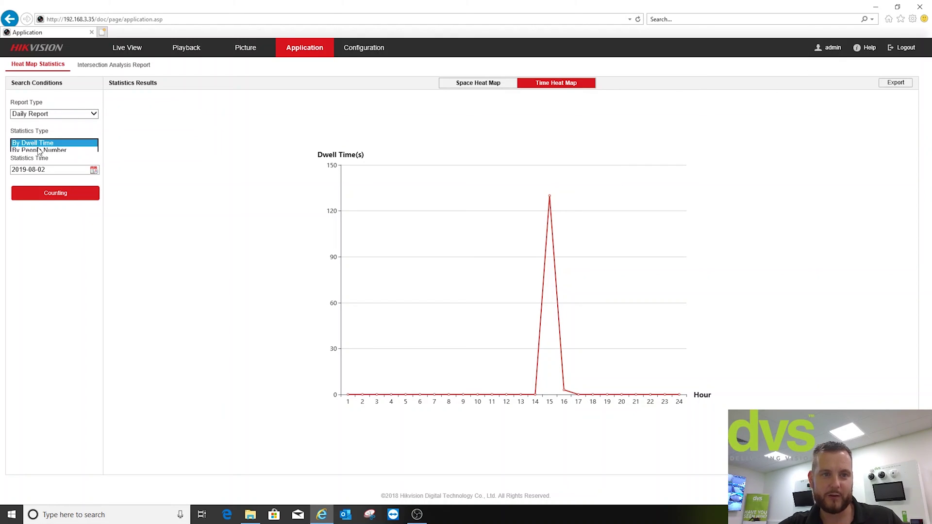
{"action": "left_click", "coordinate": [41, 152]}
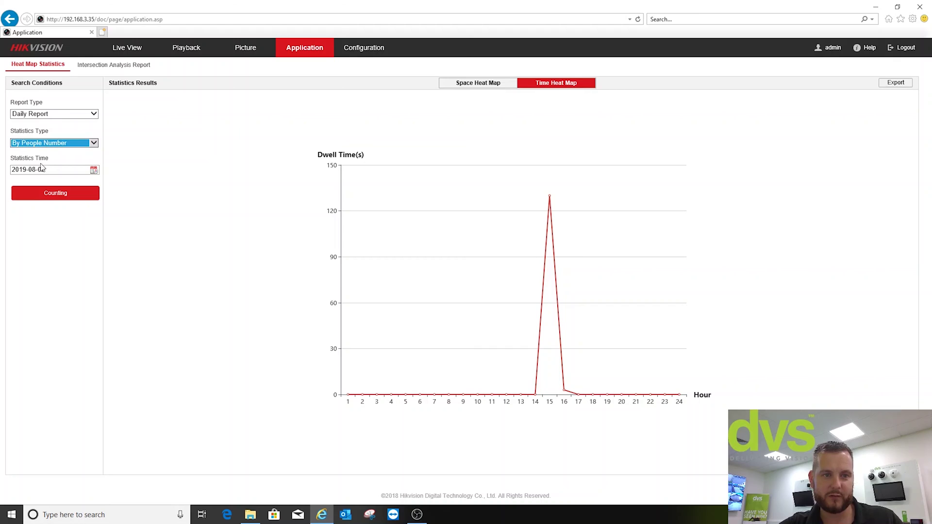
{"action": "left_click", "coordinate": [44, 192]}
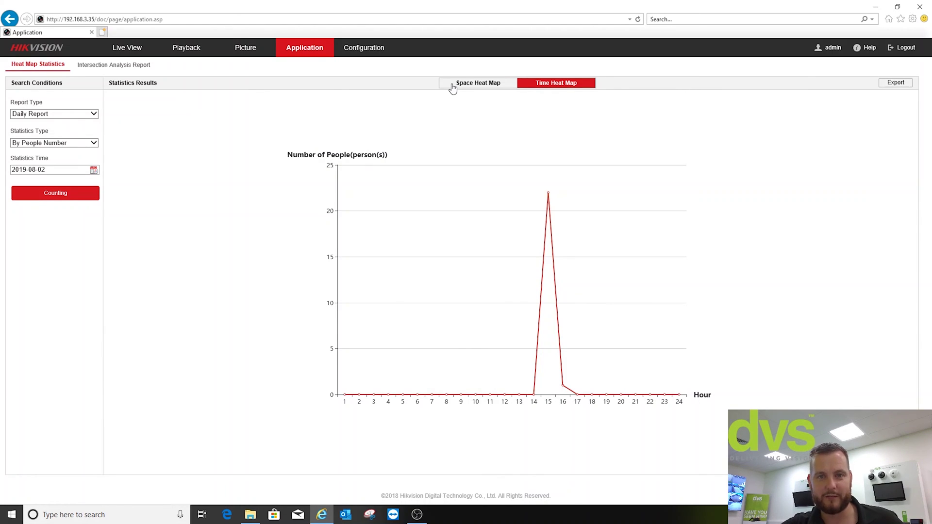
{"action": "left_click", "coordinate": [453, 86]}
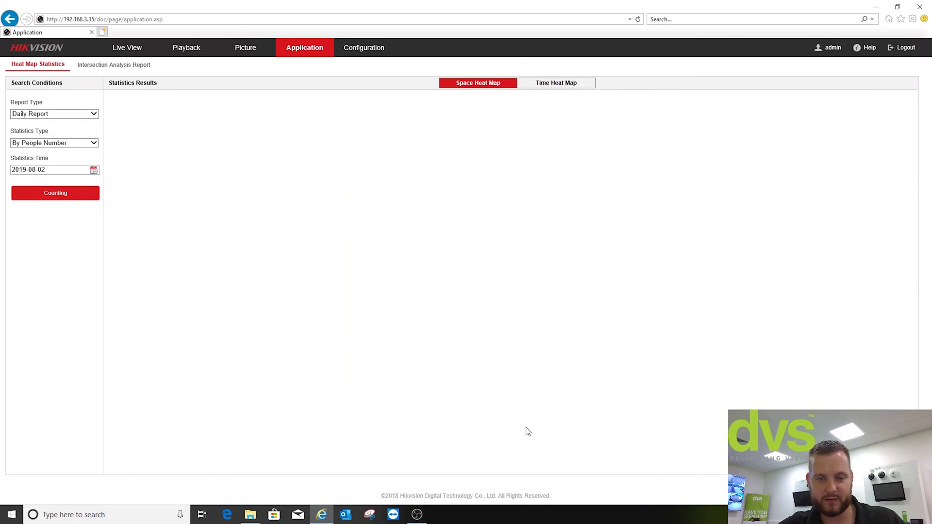
Generate the 2019-08-02 Space Heat Map by People Number, then open the Intersection Analysis Report.
{"action": "left_click", "coordinate": [69, 192]}
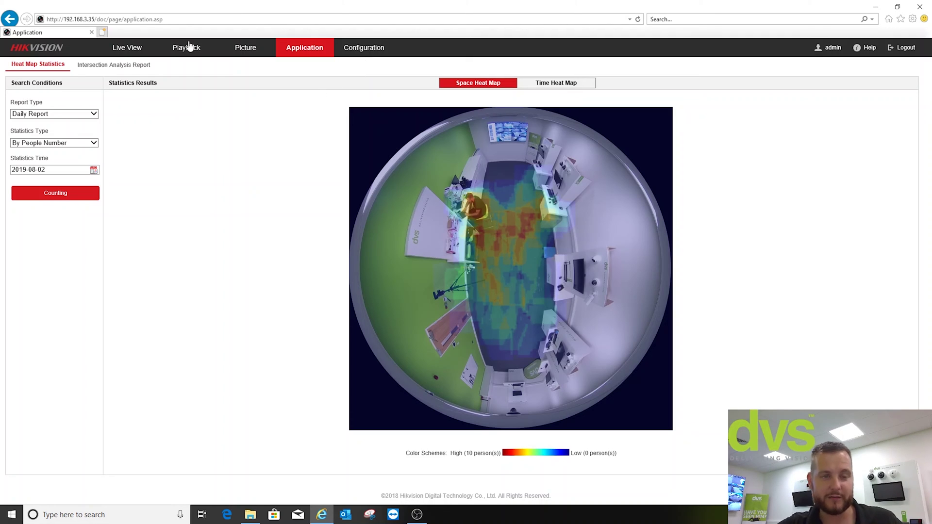
{"action": "left_click", "coordinate": [110, 68]}
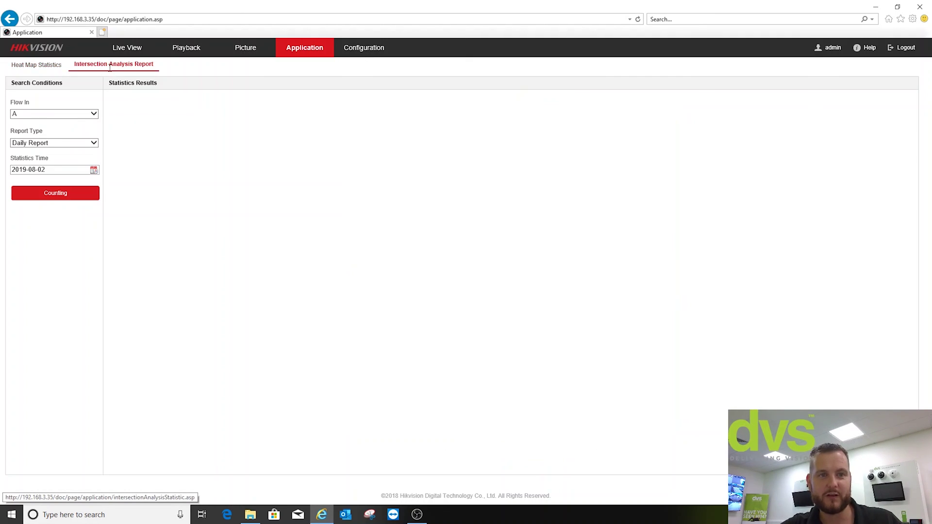
Count the daily 2019-08-02 flows from entrance A, then select entrance B.
{"action": "left_click", "coordinate": [38, 118]}
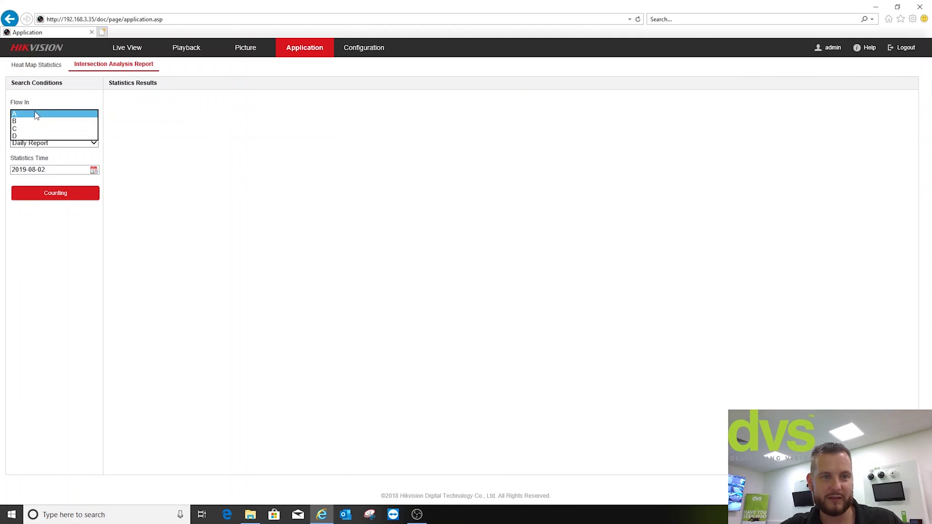
{"action": "left_click", "coordinate": [35, 114]}
{"action": "left_click", "coordinate": [42, 195]}
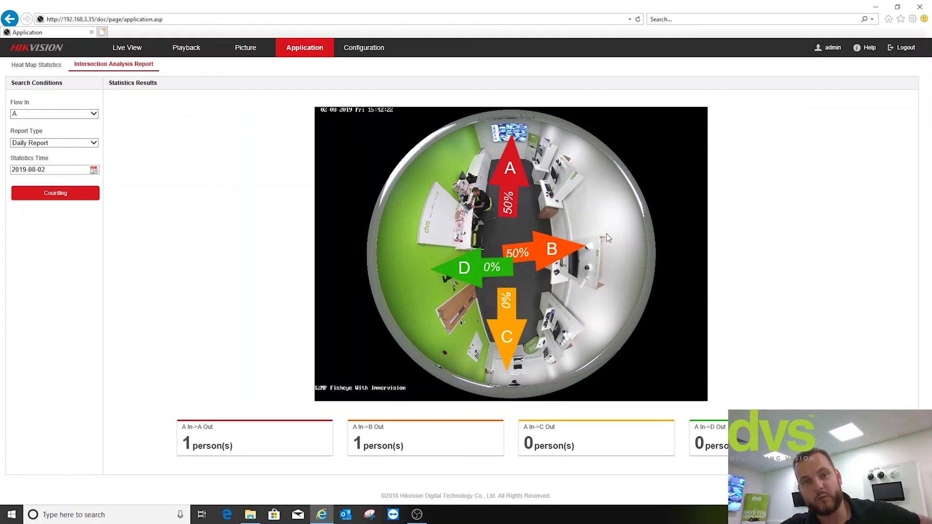
{"action": "left_click", "coordinate": [86, 115]}
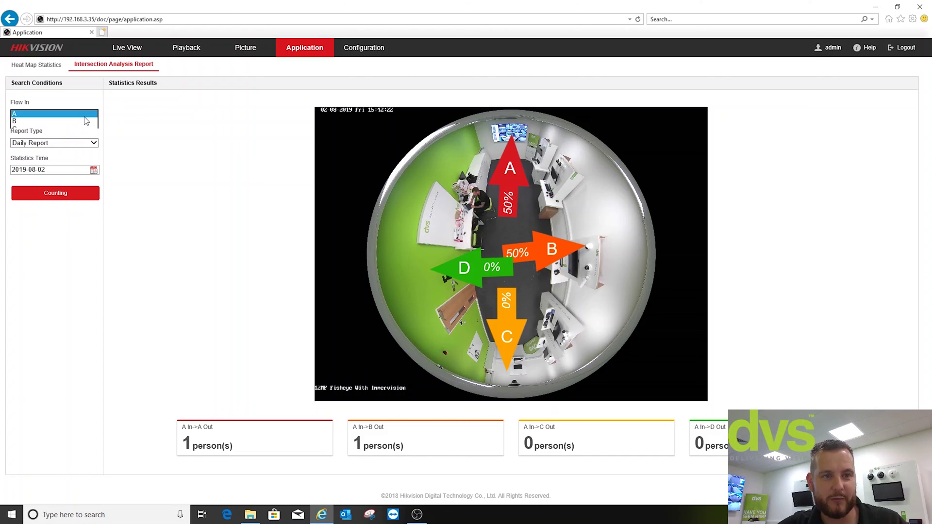
{"action": "left_click", "coordinate": [76, 121]}
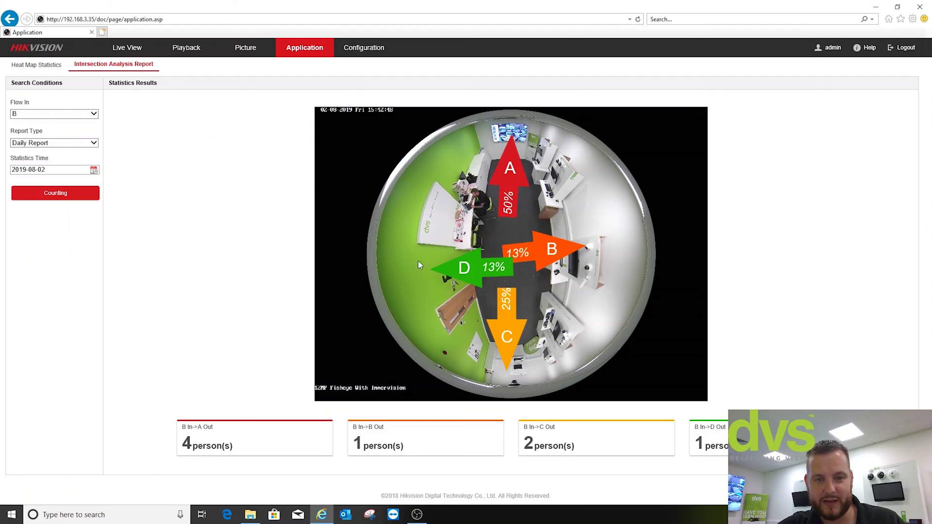
Count the daily flows from entrance C and then entrance D.
{"action": "left_click", "coordinate": [27, 116]}
{"action": "left_click", "coordinate": [29, 127]}
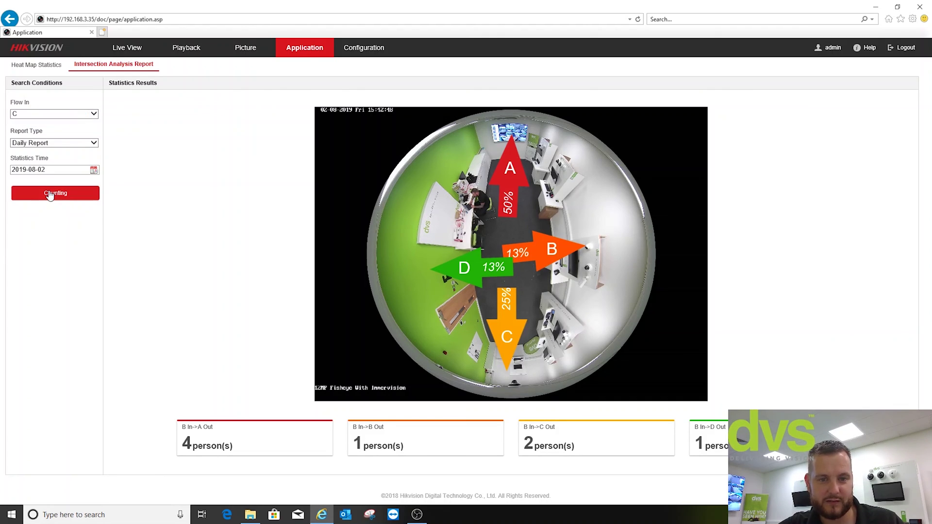
{"action": "left_click", "coordinate": [49, 194]}
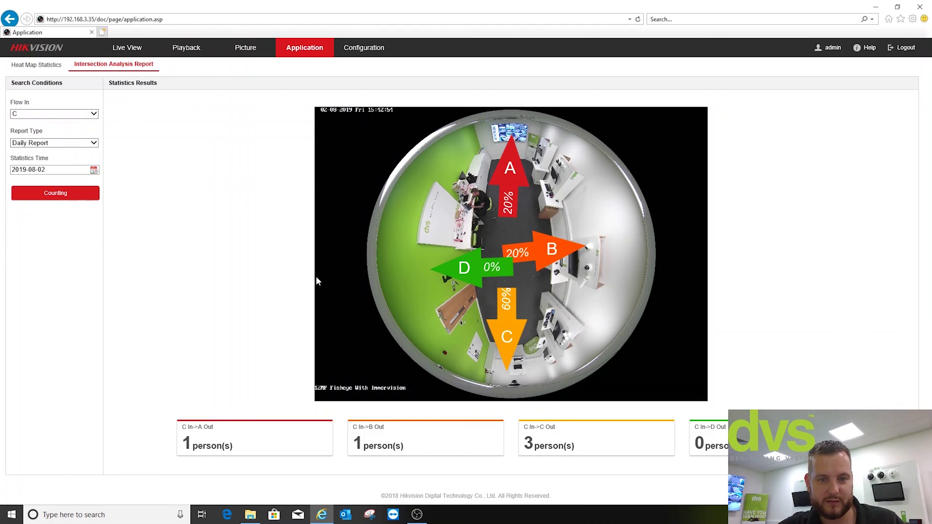
{"action": "left_click", "coordinate": [45, 117]}
{"action": "left_click", "coordinate": [42, 121]}
{"action": "left_click", "coordinate": [66, 194]}
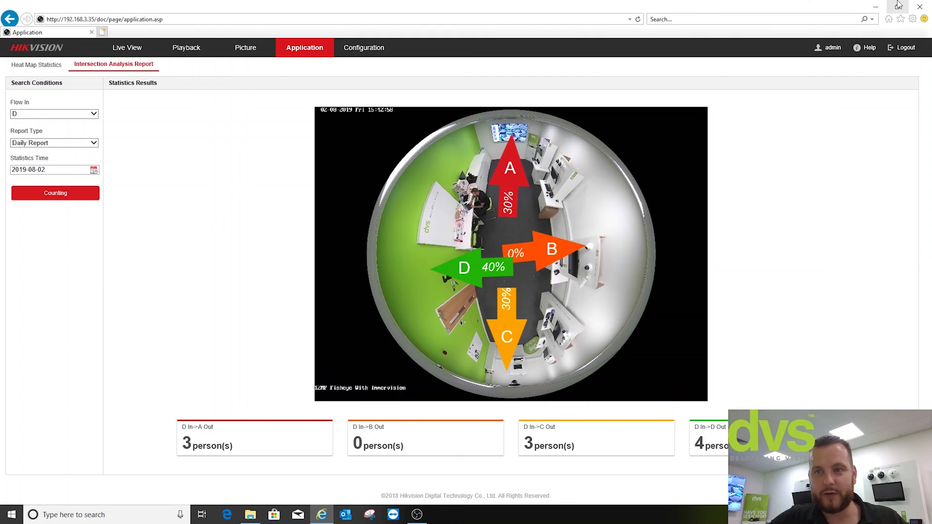
Close the browser, maximize HikCentral, and play the 4K NVR's DS-2CD63C5G0-IVS fisheye in Monitoring.
{"action": "left_click", "coordinate": [920, 7]}
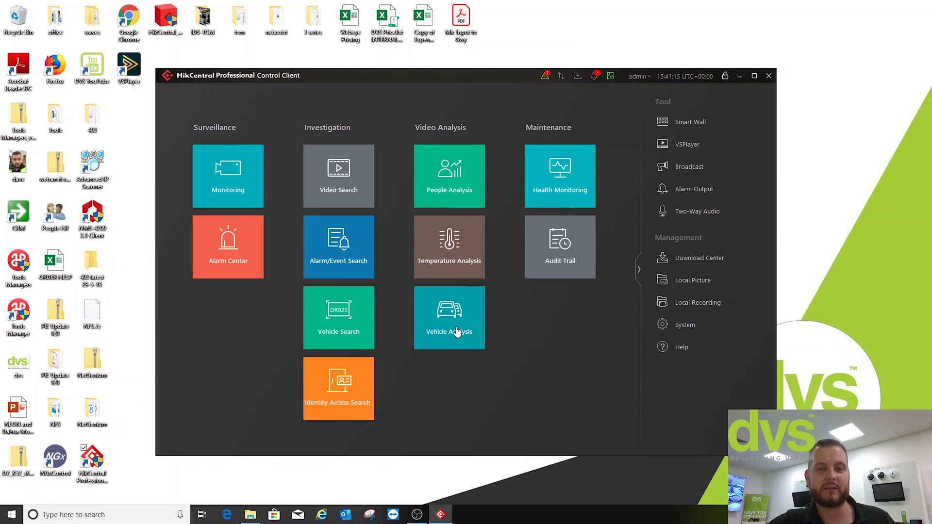
{"action": "left_click", "coordinate": [754, 77]}
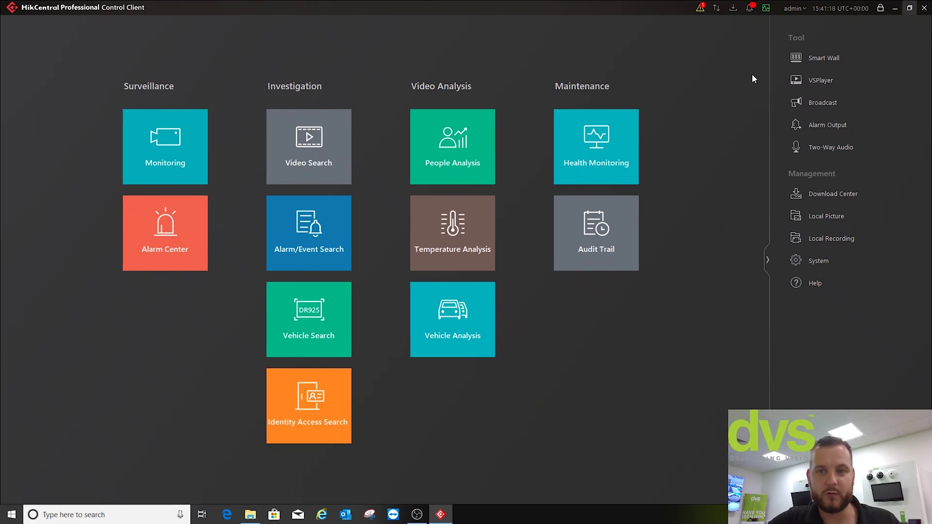
{"action": "left_click", "coordinate": [170, 161]}
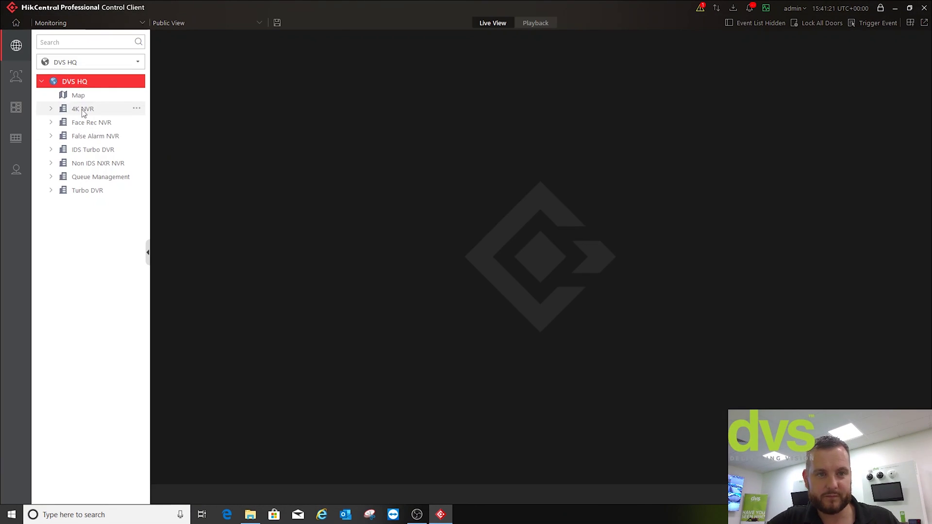
{"action": "left_click", "coordinate": [50, 110]}
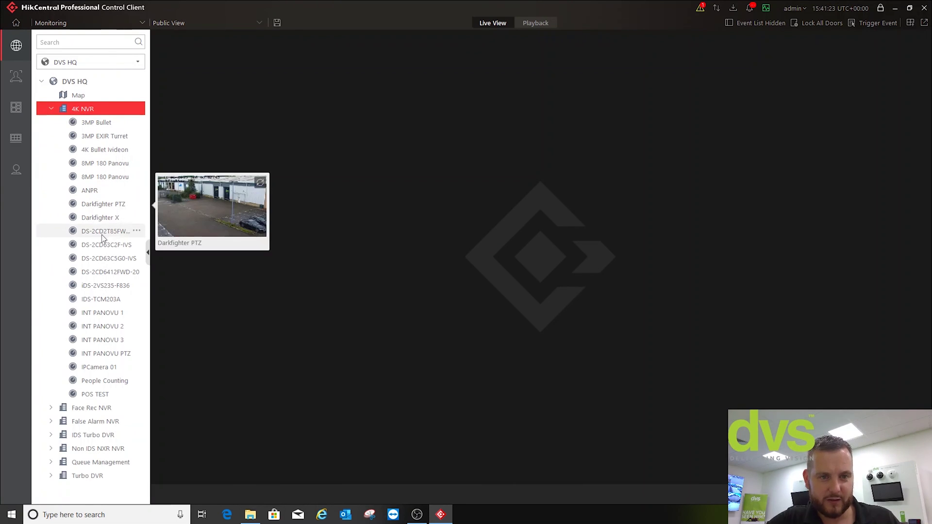
{"action": "left_click_drag", "start_coordinate": [105, 258], "coordinate": [522, 264]}
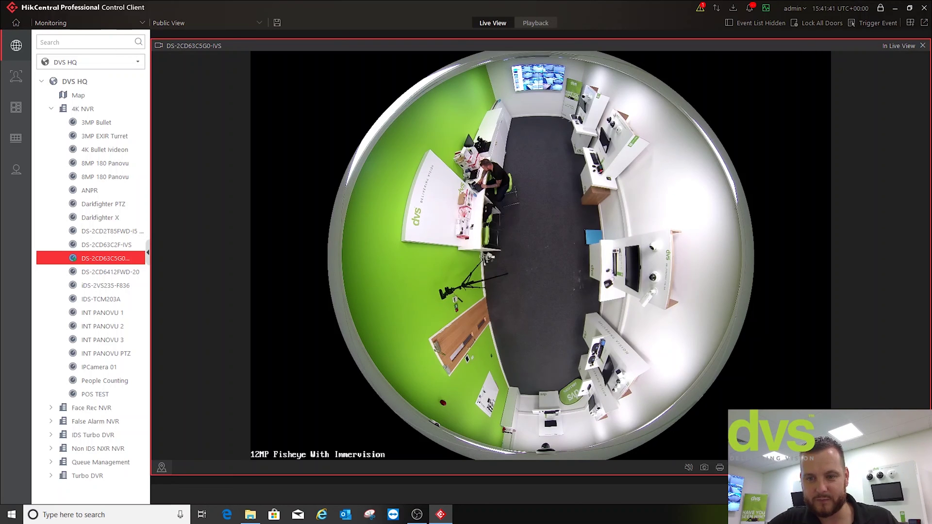
Bring up PTZ controls, tilt toward the far wall, zoom in and pan to the stand and green wall.
{"action": "left_click", "coordinate": [16, 169]}
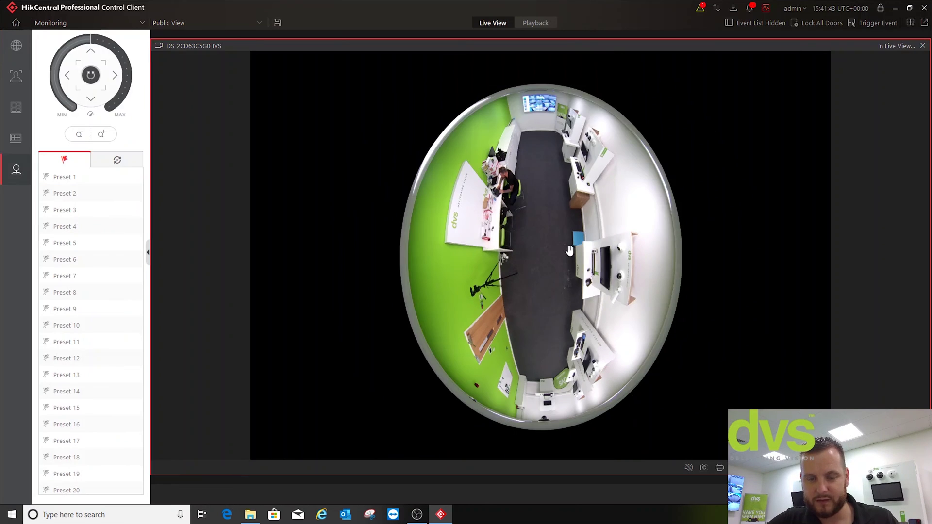
{"action": "left_click_drag", "start_coordinate": [562, 249], "coordinate": [544, 342]}
{"action": "left_click", "coordinate": [103, 134]}
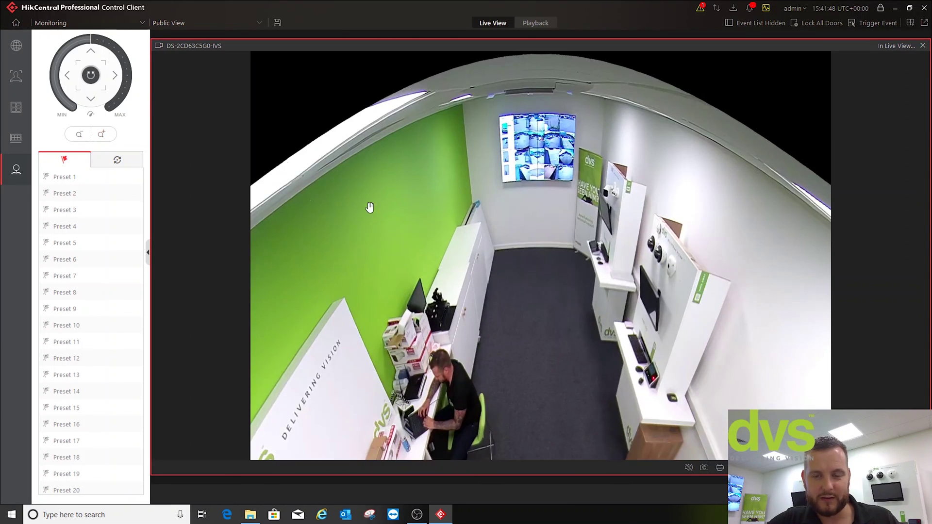
{"action": "left_click_drag", "start_coordinate": [370, 206], "coordinate": [249, 164]}
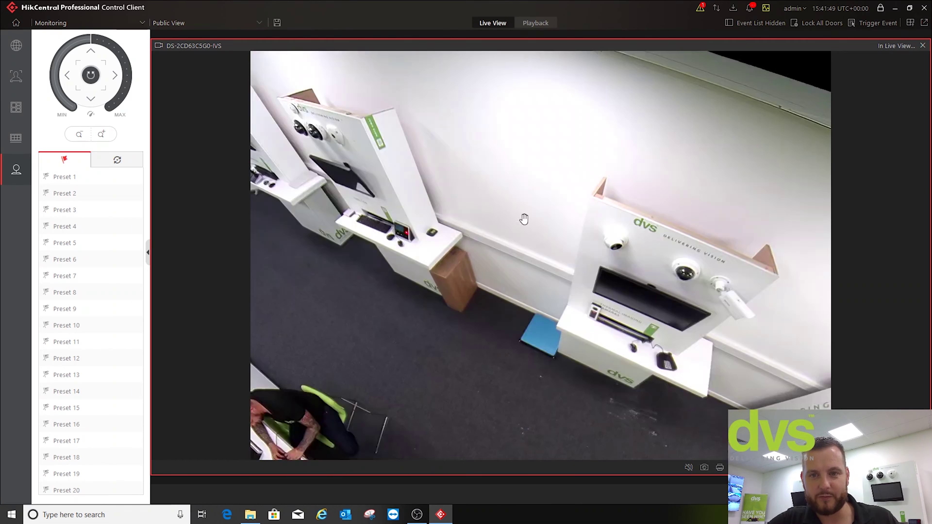
{"action": "left_click_drag", "start_coordinate": [520, 214], "coordinate": [345, 278]}
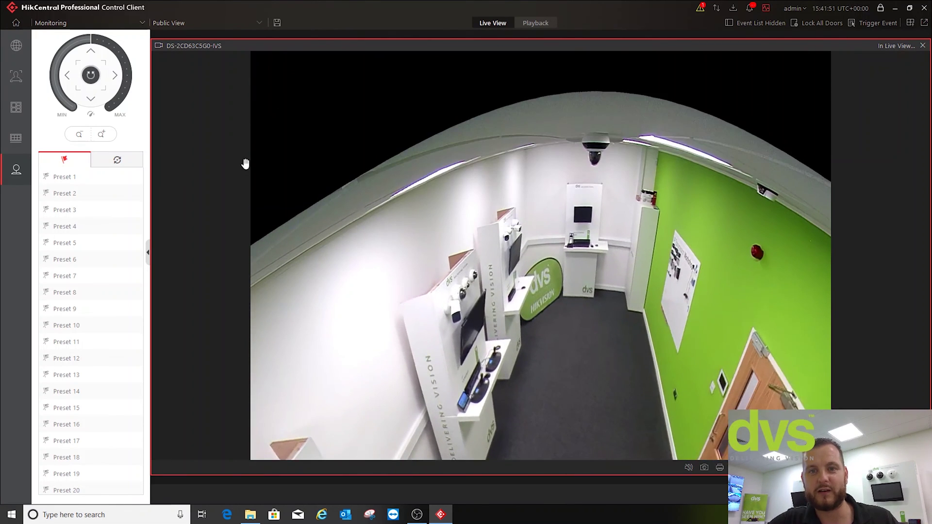
Zoom further across the green wall and floor, then zoom out and pan around the showroom.
{"action": "left_click", "coordinate": [101, 134]}
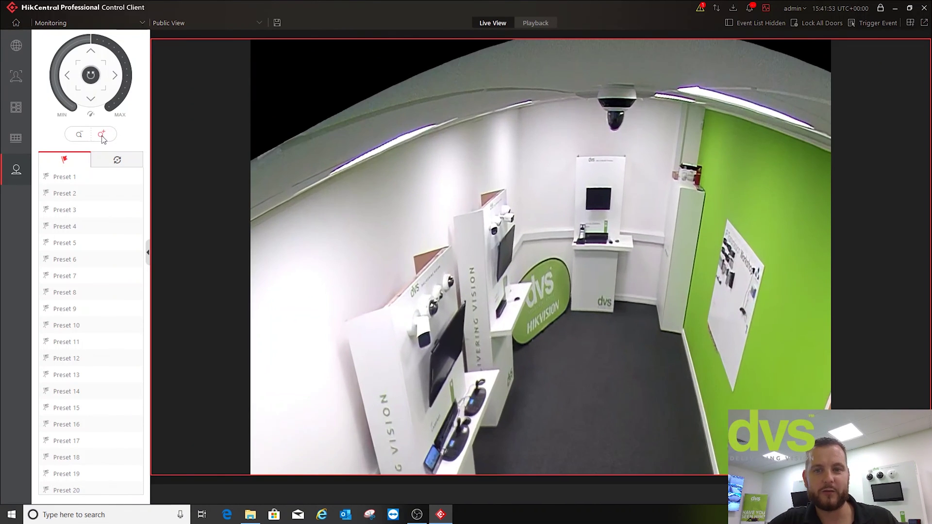
{"action": "scroll", "coordinate": [575, 192], "scroll_direction": "up", "scroll_amount": 2}
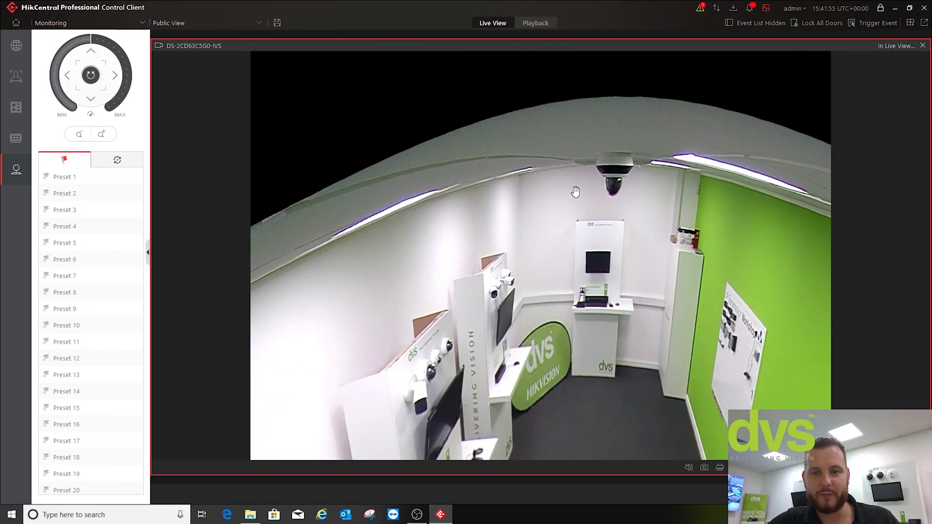
{"action": "left_click_drag", "start_coordinate": [575, 192], "coordinate": [724, 302]}
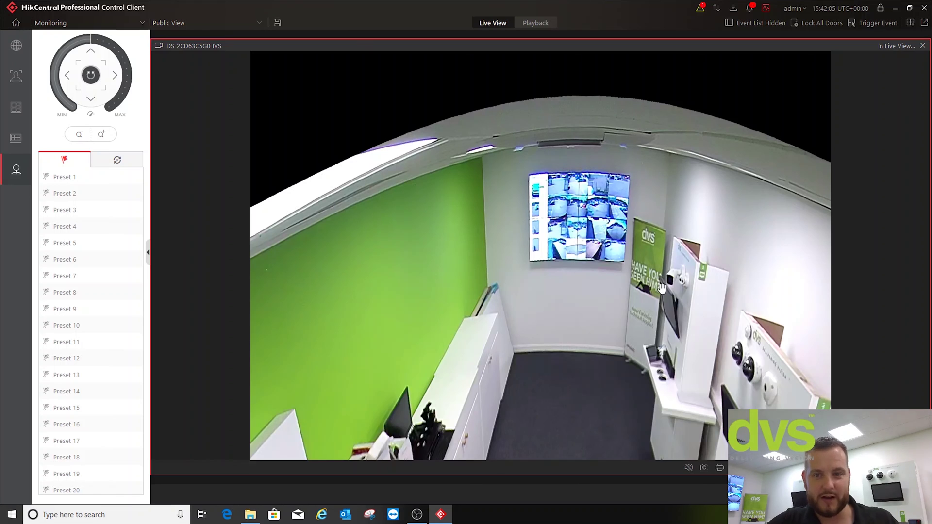
{"action": "left_click_drag", "start_coordinate": [682, 278], "coordinate": [658, 280]}
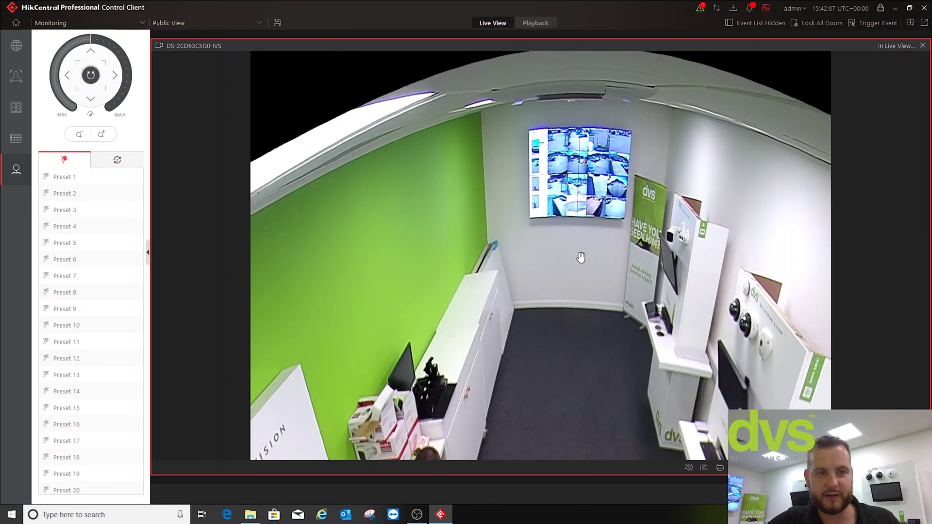
{"action": "left_click", "coordinate": [80, 135]}
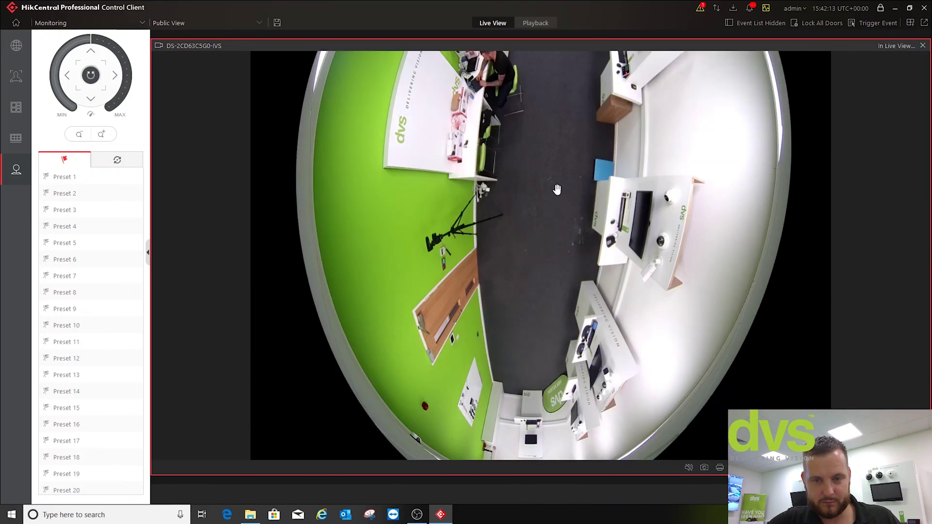
{"action": "left_click_drag", "start_coordinate": [557, 190], "coordinate": [701, 280]}
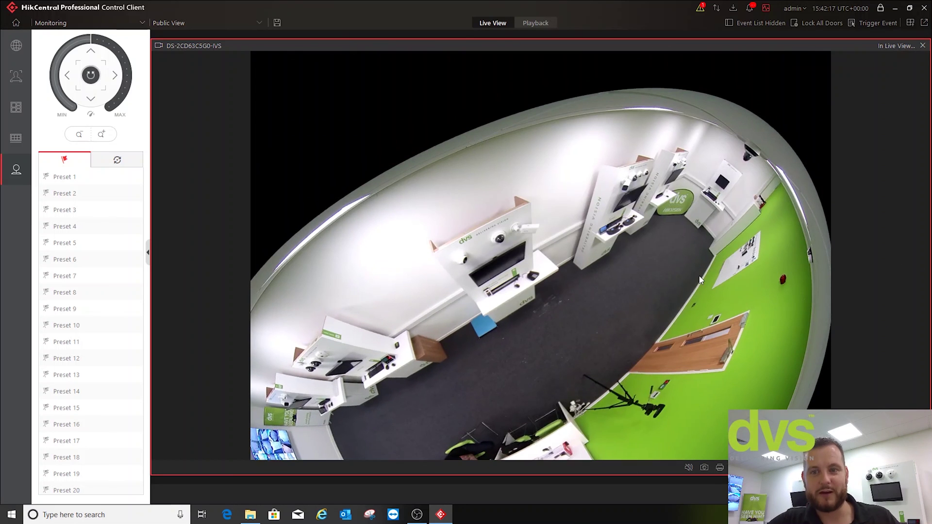
Close the fisheye live view and open the People Analysis module from Home.
{"action": "left_click", "coordinate": [923, 47]}
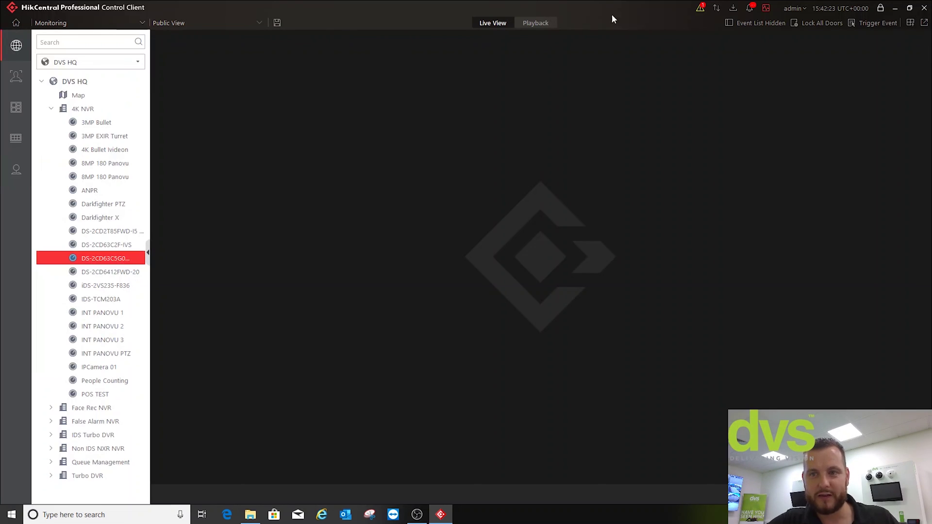
{"action": "left_click", "coordinate": [16, 23]}
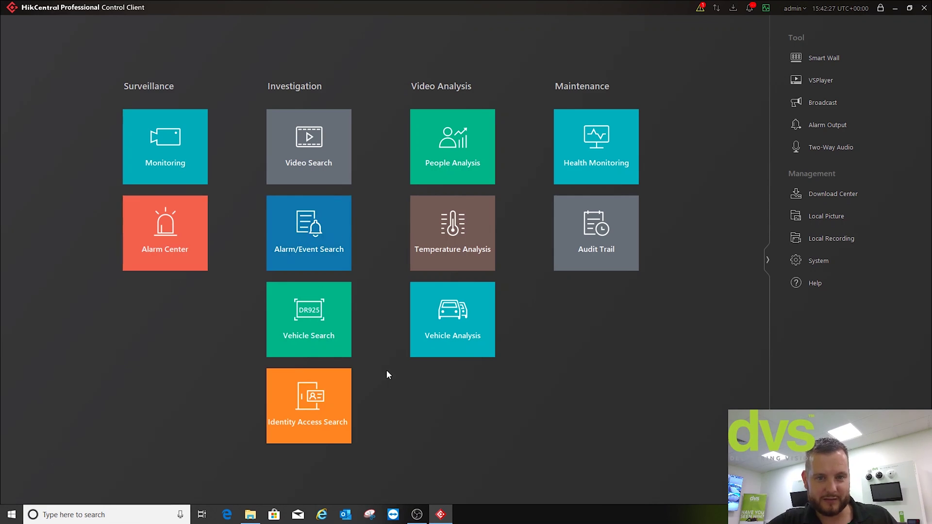
{"action": "left_click", "coordinate": [425, 121]}
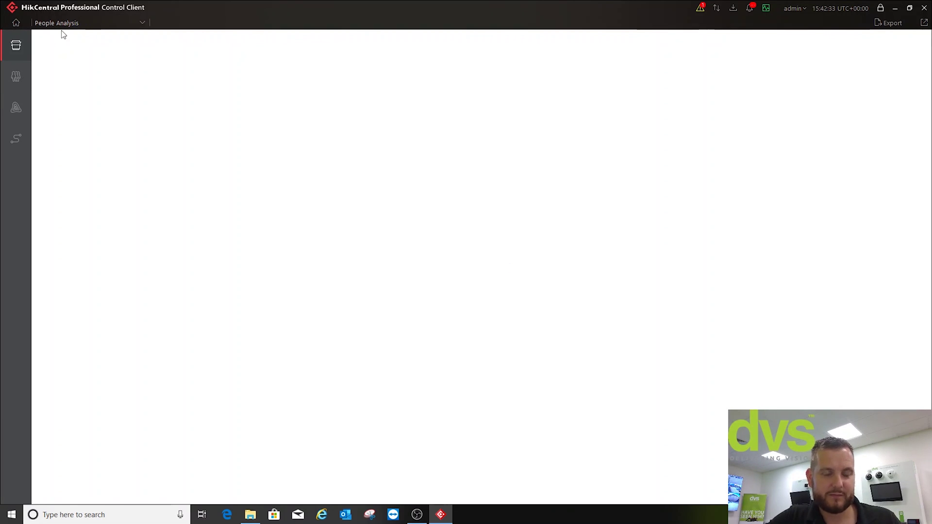
Browse Queue and Pathway Analysis, select the 4K NVR, then open Heat Analysis.
{"action": "left_click", "coordinate": [15, 78]}
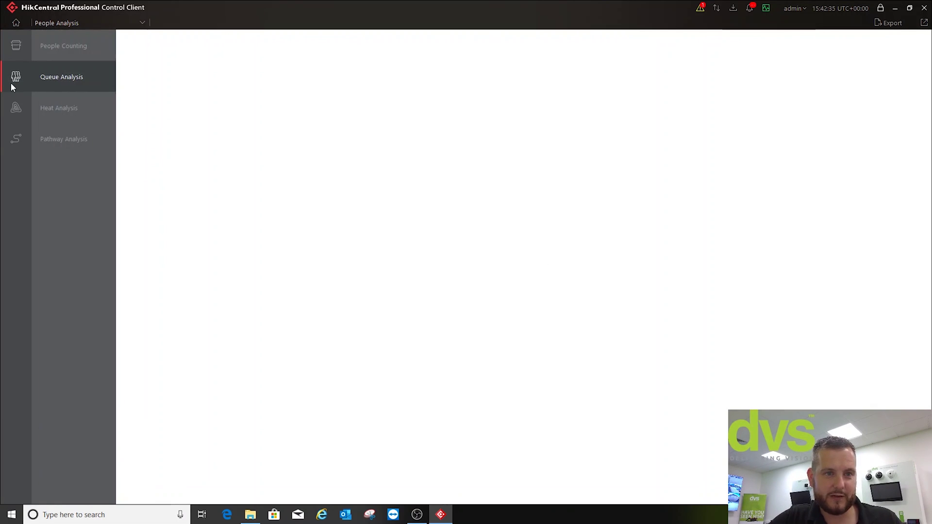
{"action": "left_click", "coordinate": [51, 136]}
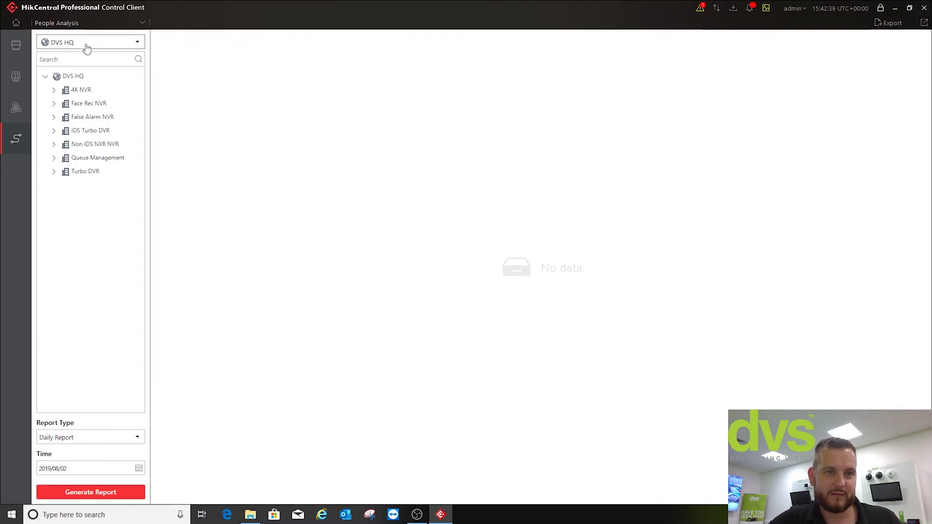
{"action": "left_click", "coordinate": [54, 91]}
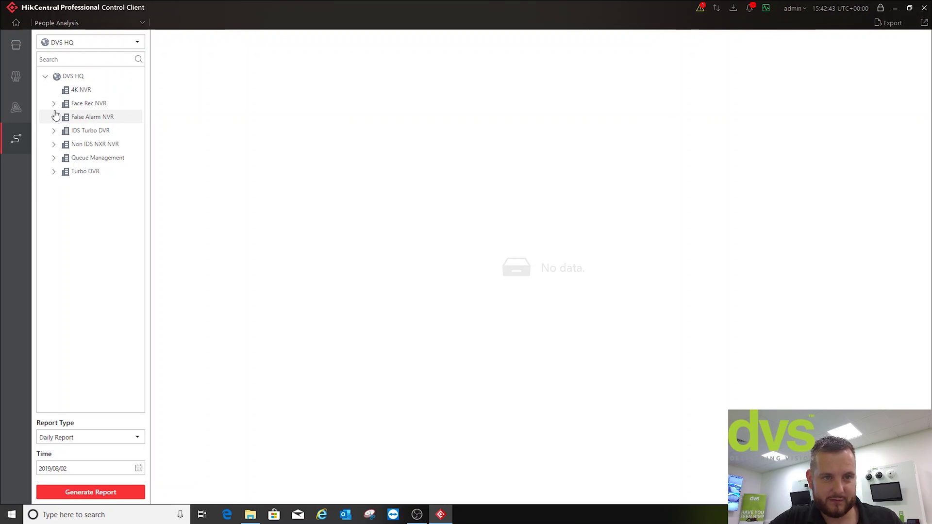
{"action": "left_click", "coordinate": [80, 90]}
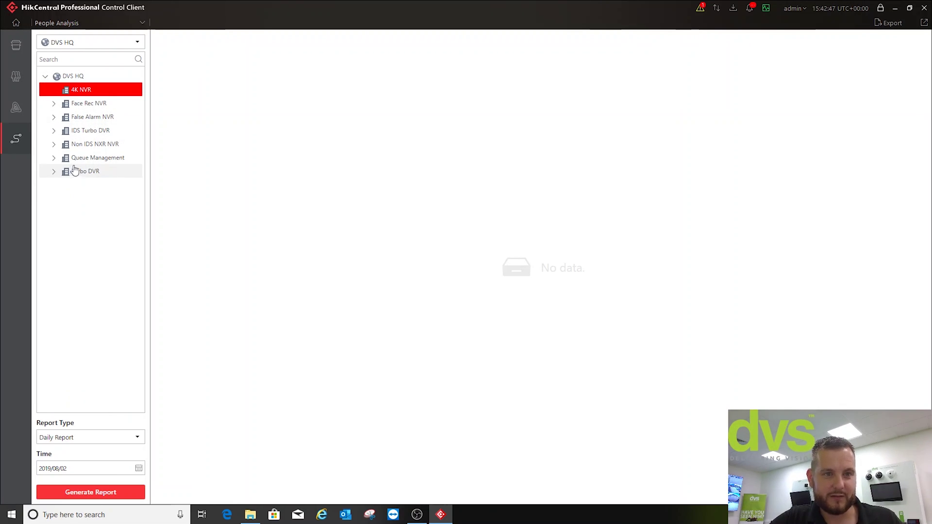
{"action": "left_click", "coordinate": [16, 77]}
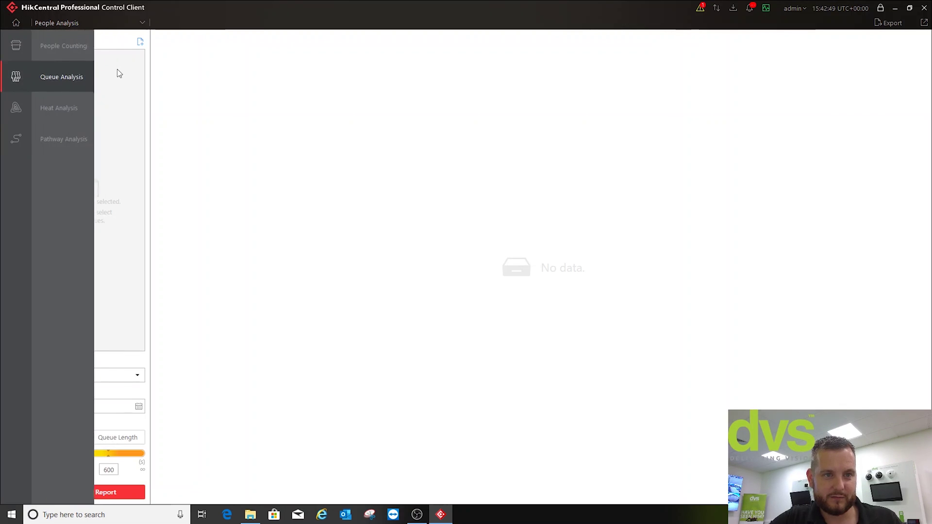
{"action": "left_click", "coordinate": [16, 108]}
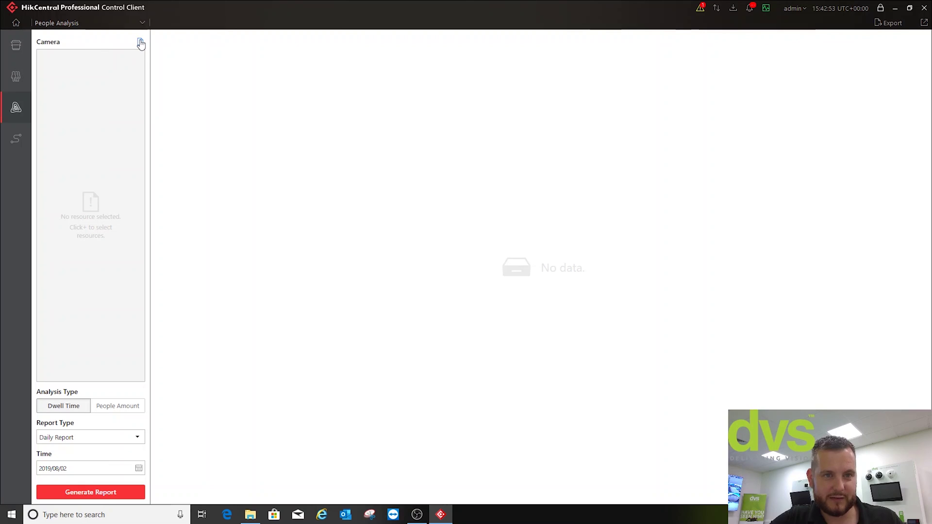
Select the DS-2CD63C5G0-IVS camera under the 4K NVR and generate its daily dwell-time heat report.
{"action": "left_click", "coordinate": [140, 43]}
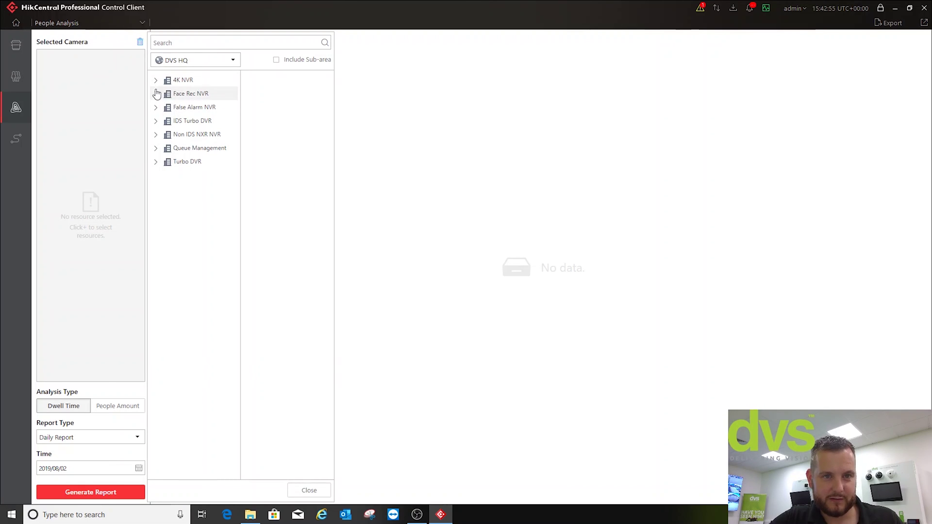
{"action": "left_click", "coordinate": [183, 80]}
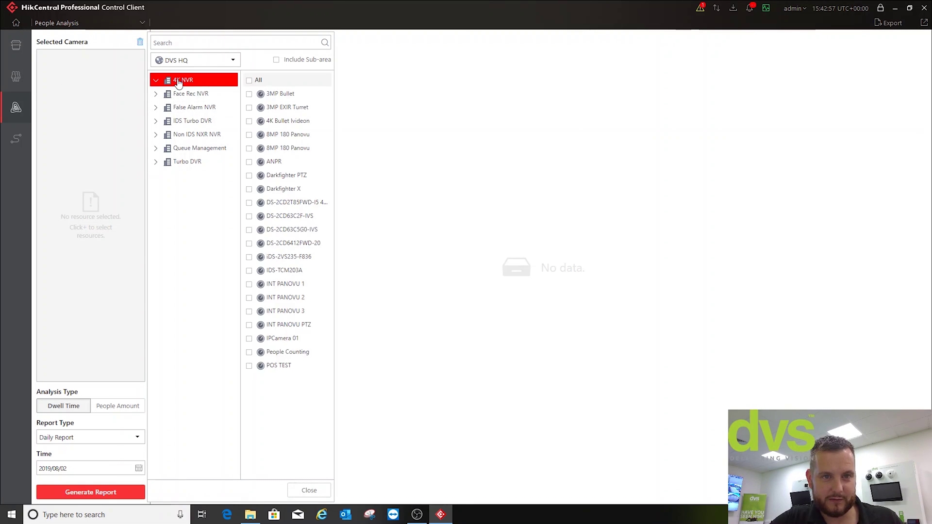
{"action": "left_click", "coordinate": [250, 231]}
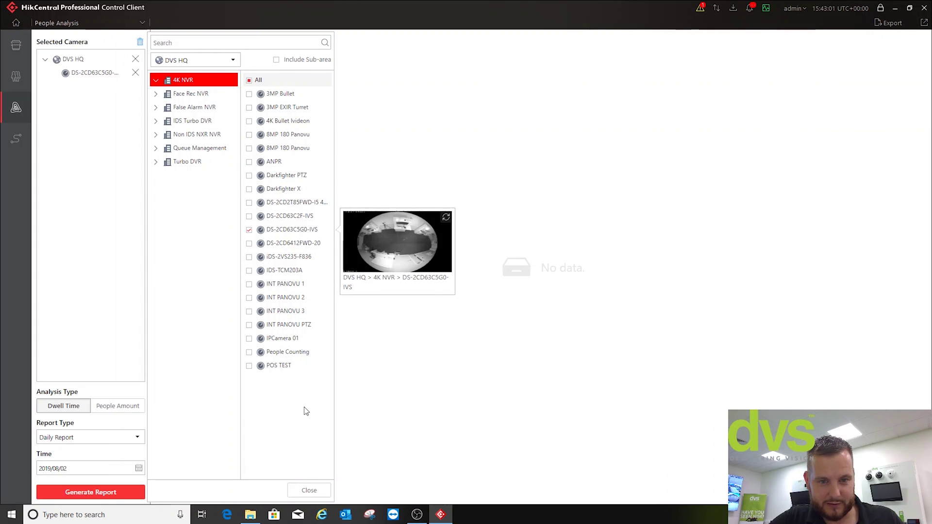
{"action": "left_click", "coordinate": [309, 491]}
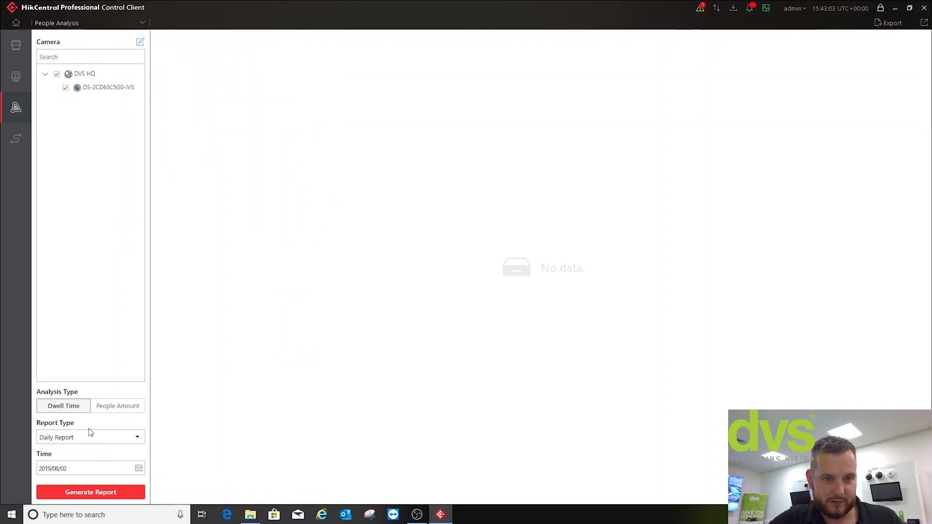
{"action": "left_click", "coordinate": [90, 493]}
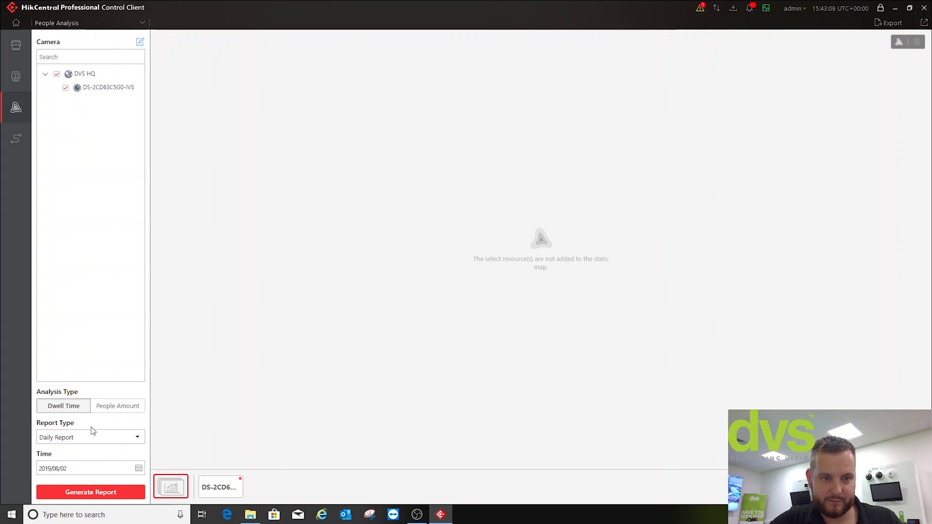
Open the DS-2CD63C5G0-IVS report, view its dwell-time line chart, then return to the heat map.
{"action": "left_click", "coordinate": [206, 490]}
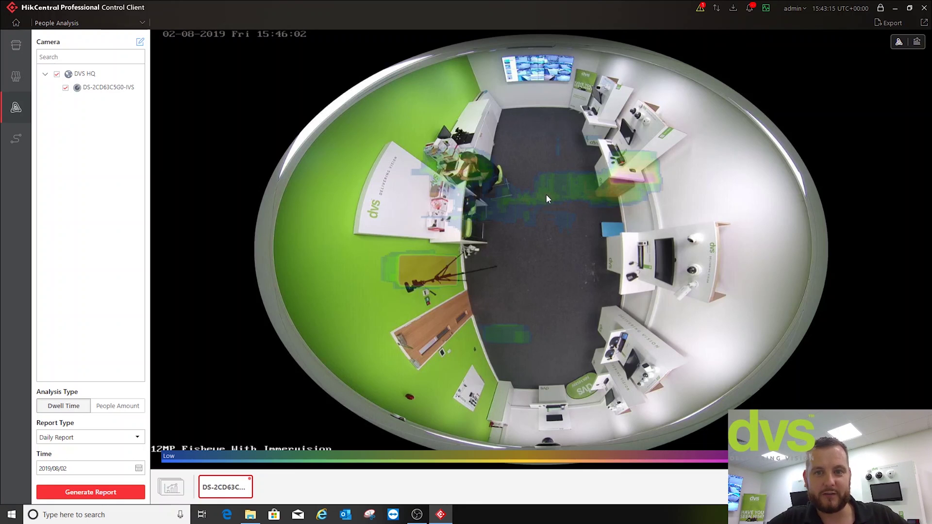
{"action": "left_click", "coordinate": [918, 42]}
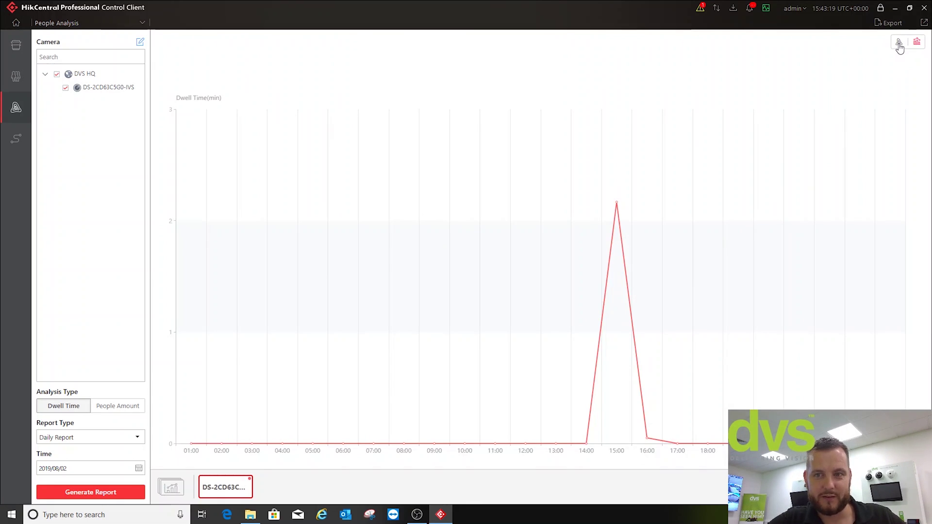
{"action": "left_click", "coordinate": [899, 43]}
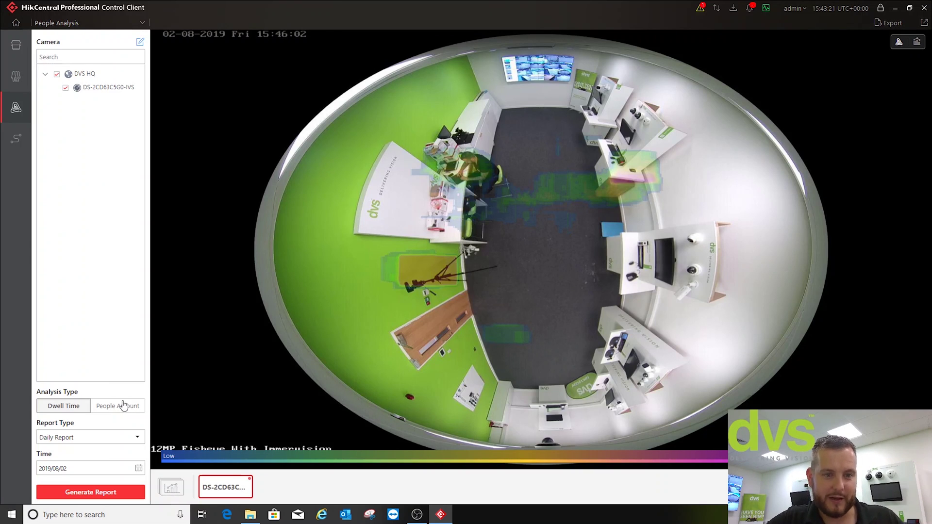